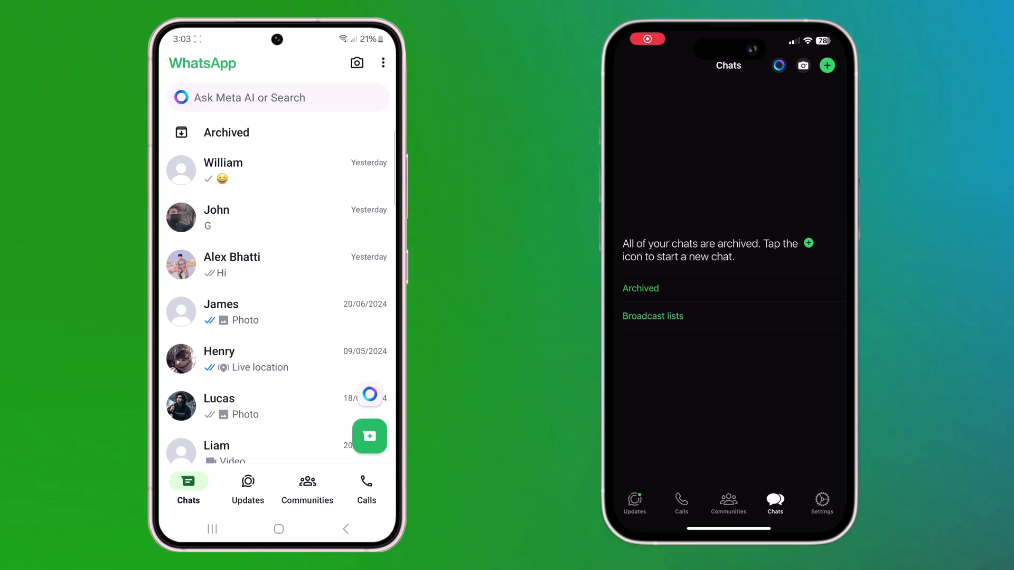
Step: Check a contact's chat on the Android phone, then begin scrolling down the Dr.Fone product page
{"action": "left_click", "coordinate": [227, 359]}
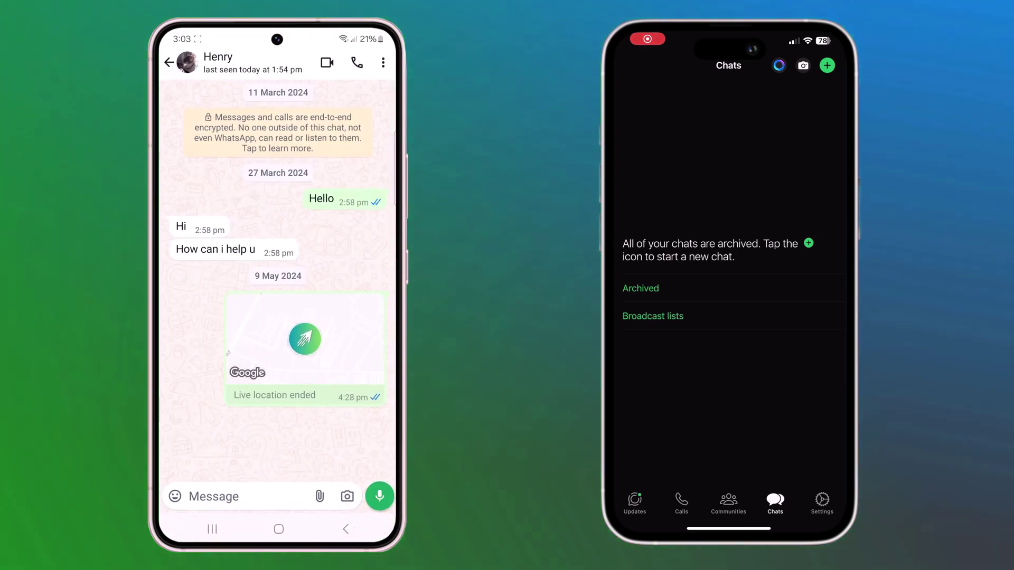
{"action": "left_click", "coordinate": [169, 62]}
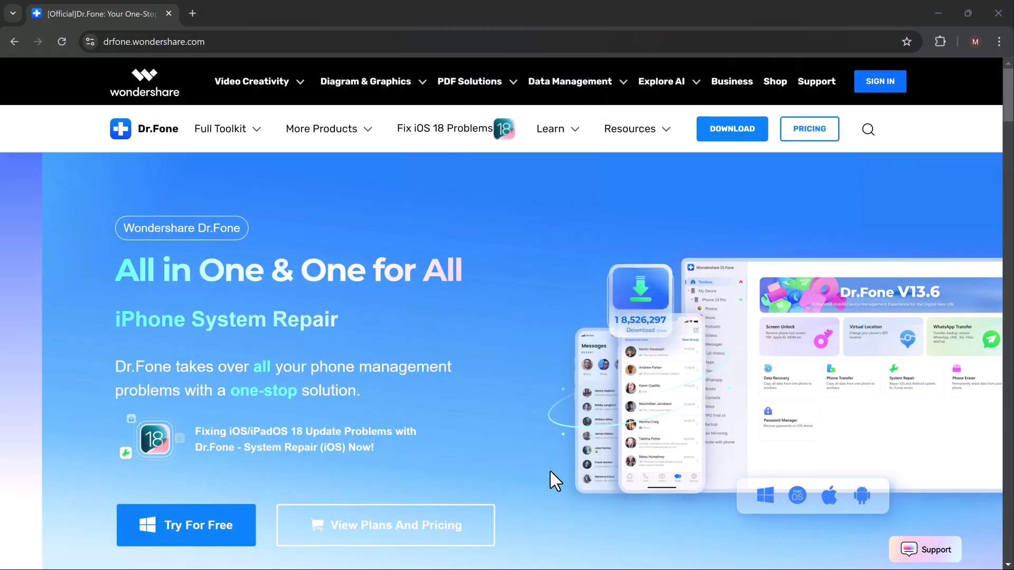
{"action": "scroll", "coordinate": [550, 474], "scroll_direction": "down", "scroll_amount": 1}
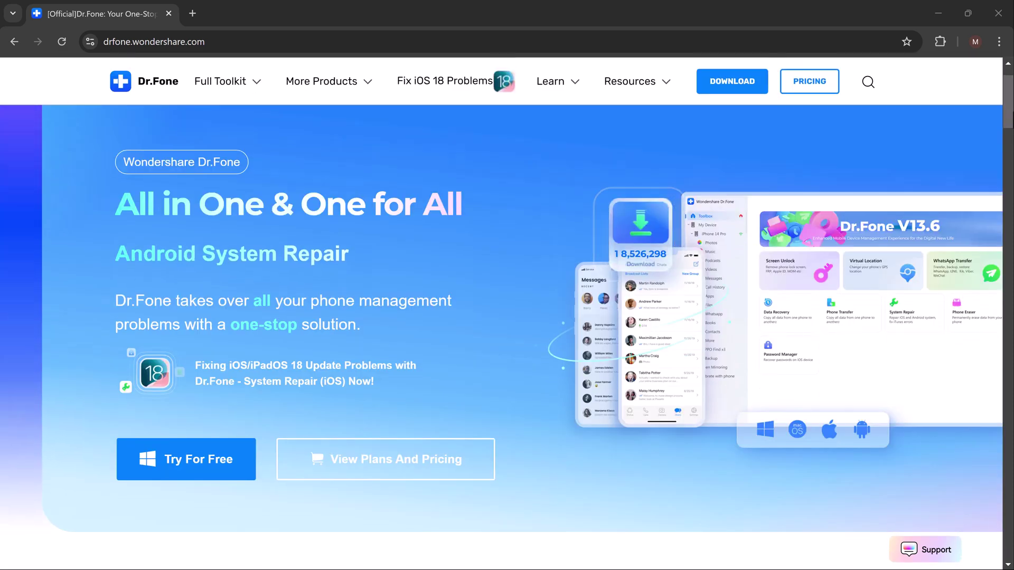
{"action": "scroll", "coordinate": [1010, 182], "scroll_direction": "down", "scroll_amount": 10}
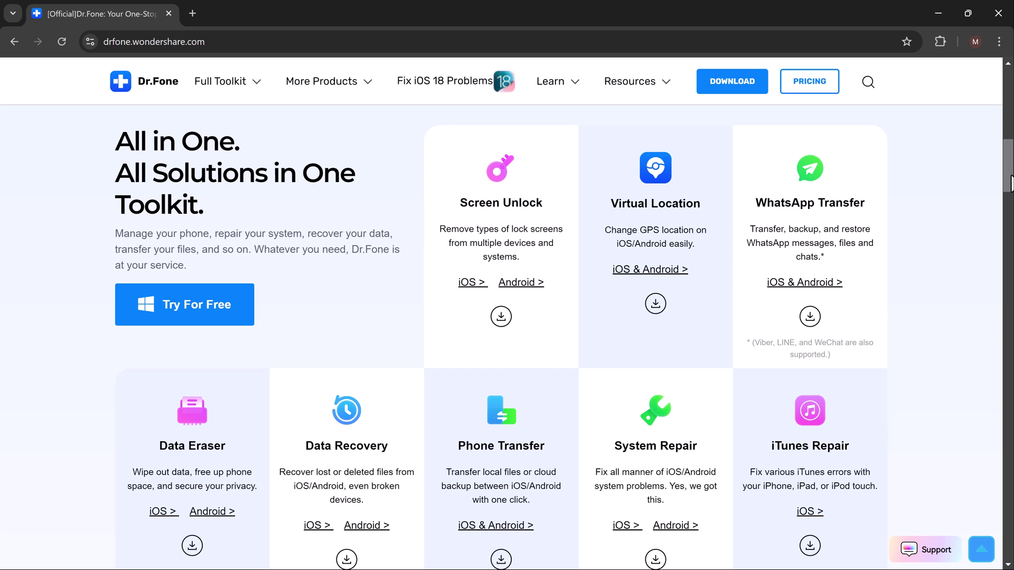
Step: Scroll to the page's bottom banner and start the Dr.Fone free trial
{"action": "left_click_drag", "start_coordinate": [1010, 182], "coordinate": [1010, 260]}
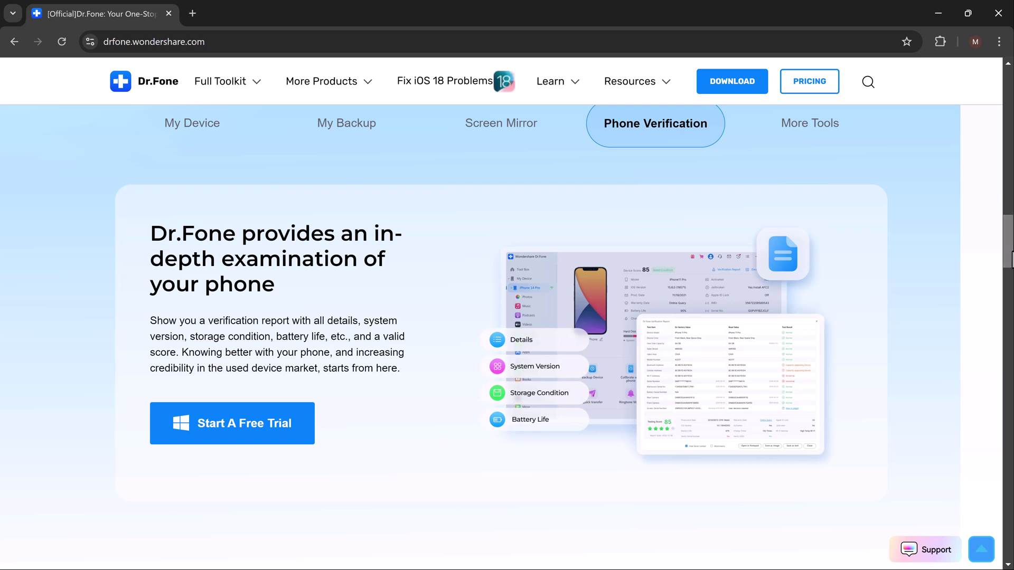
{"action": "left_click_drag", "start_coordinate": [1010, 259], "coordinate": [1010, 313]}
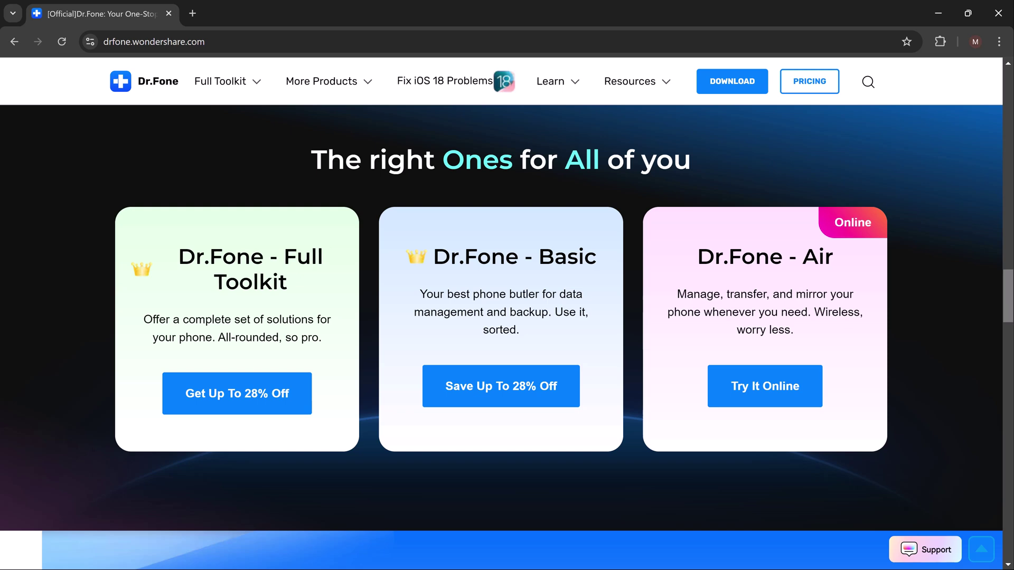
{"action": "left_click_drag", "start_coordinate": [1010, 312], "coordinate": [1010, 354]}
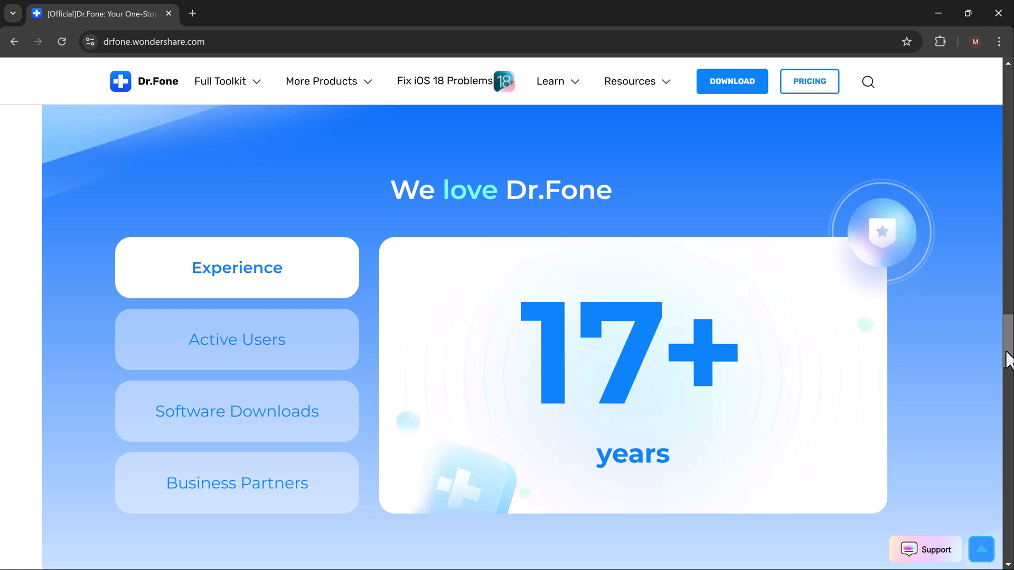
{"action": "left_click_drag", "start_coordinate": [1008, 360], "coordinate": [1011, 515]}
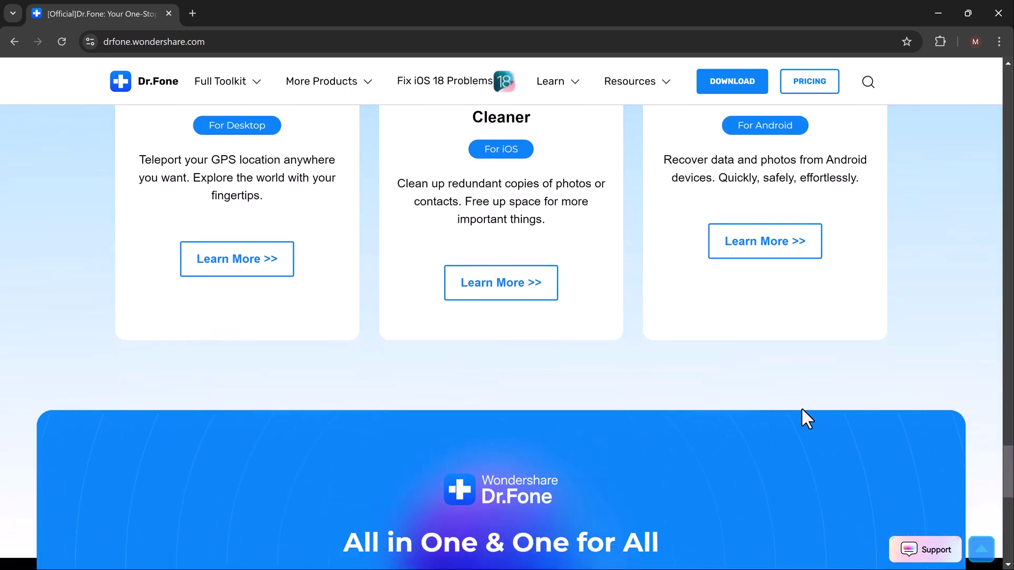
{"action": "scroll", "coordinate": [781, 409], "scroll_direction": "down", "scroll_amount": 8}
{"action": "scroll", "coordinate": [713, 347], "scroll_direction": "up", "scroll_amount": 4}
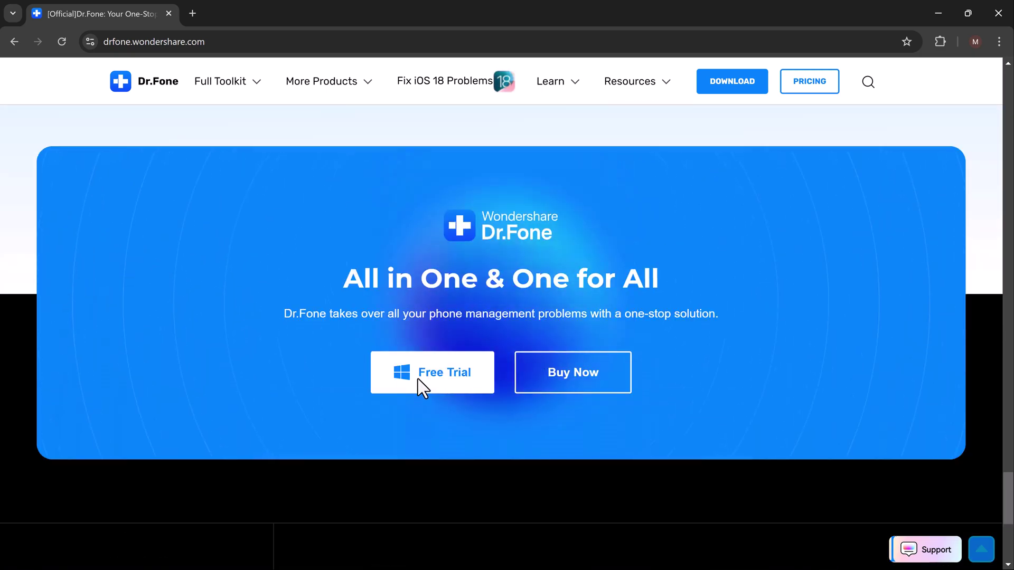
{"action": "left_click", "coordinate": [423, 376]}
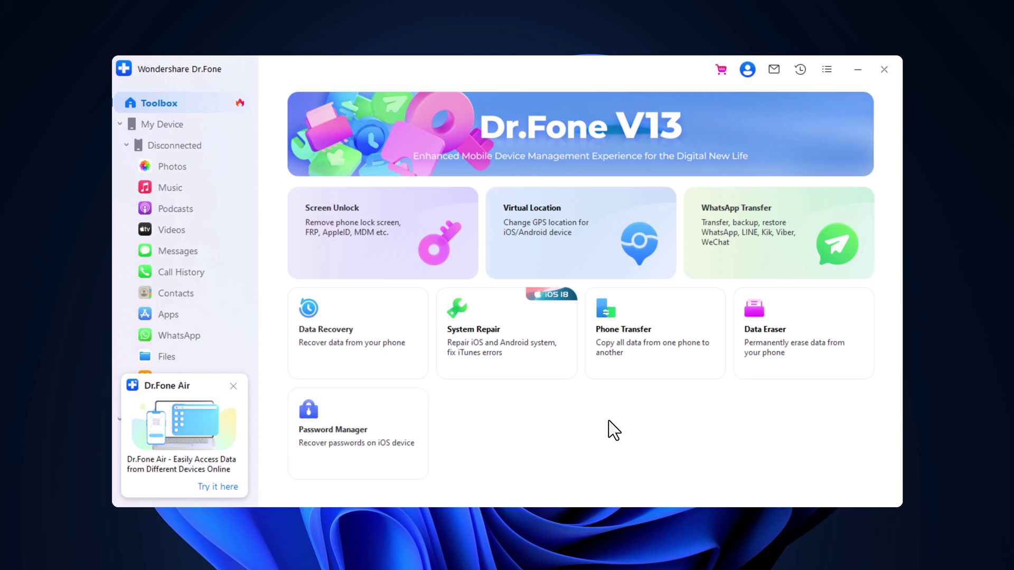
{"action": "left_click", "coordinate": [340, 216]}
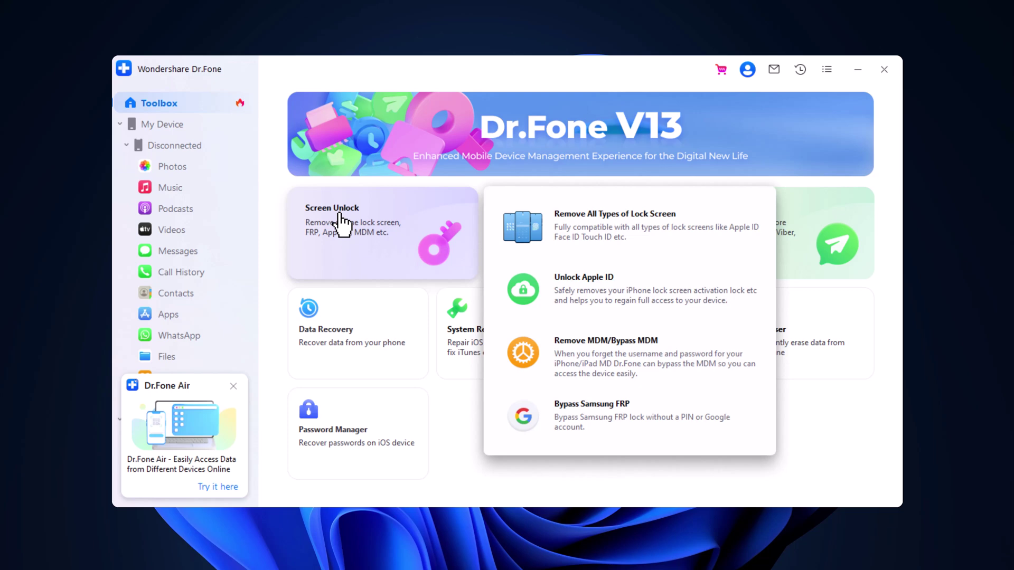
{"action": "mouse_move", "coordinate": [564, 226]}
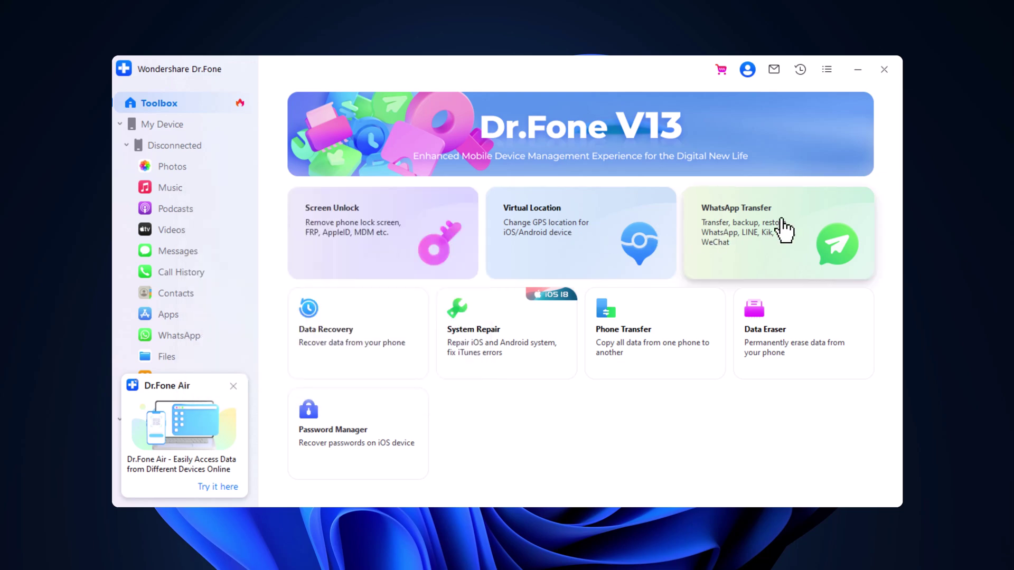
{"action": "mouse_move", "coordinate": [783, 229]}
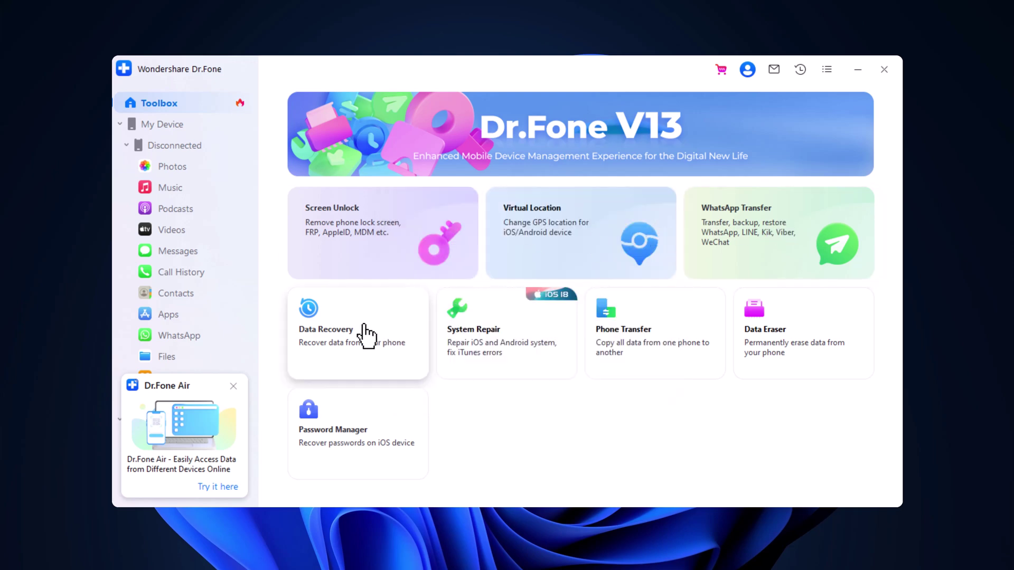
{"action": "mouse_move", "coordinate": [346, 362]}
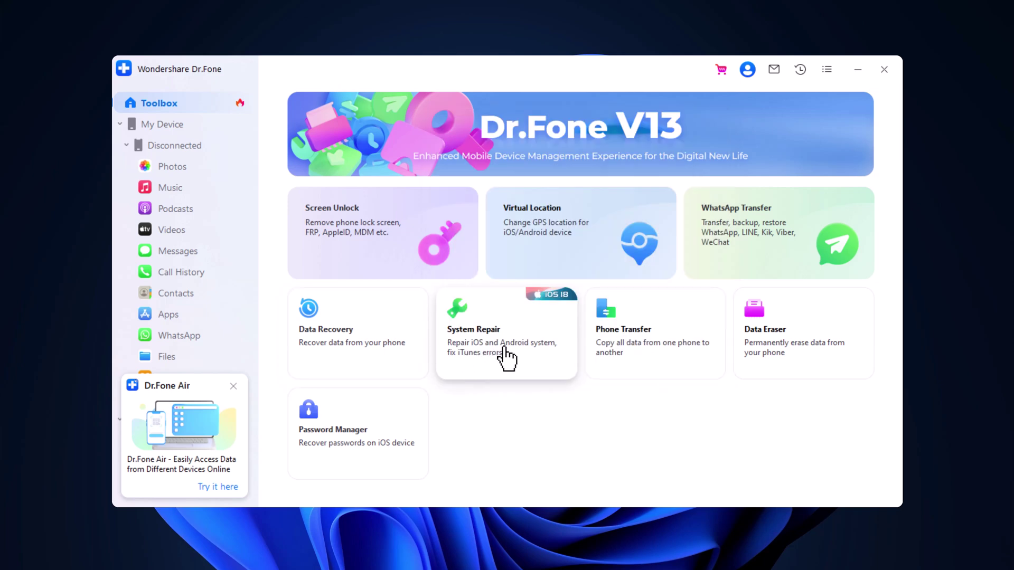
{"action": "mouse_move", "coordinate": [504, 351]}
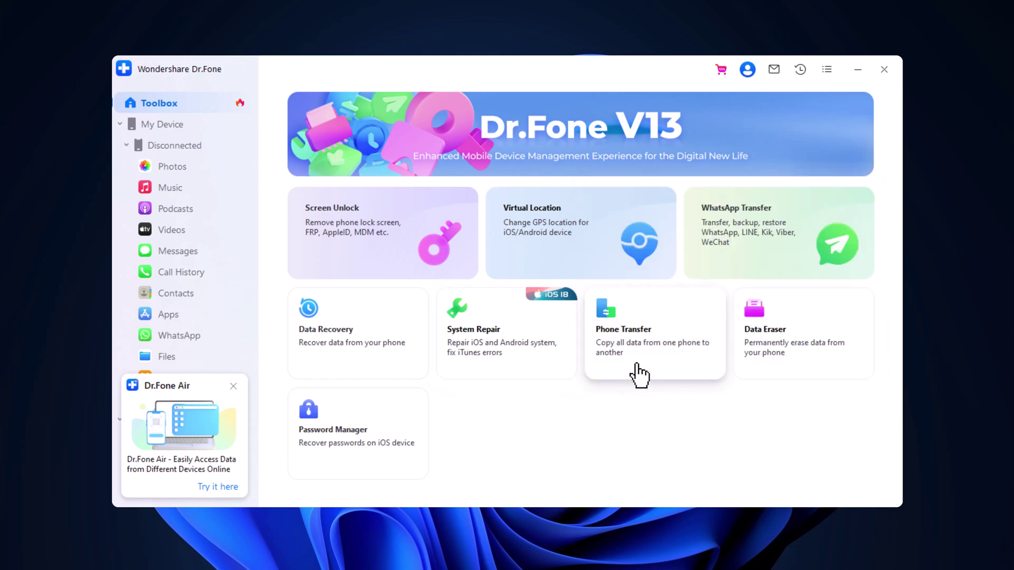
{"action": "mouse_move", "coordinate": [645, 344]}
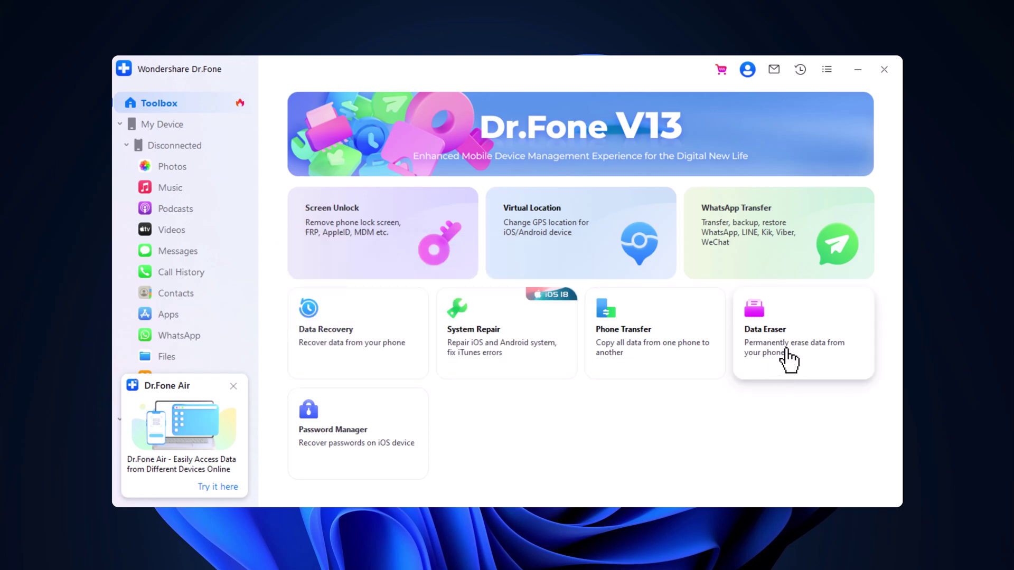
{"action": "mouse_move", "coordinate": [787, 353]}
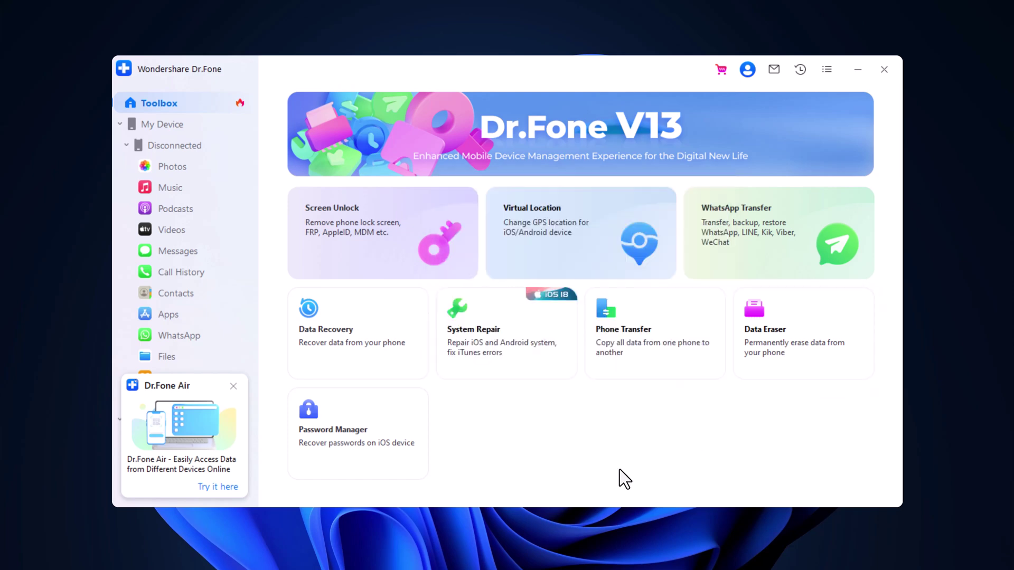
{"action": "mouse_move", "coordinate": [380, 438]}
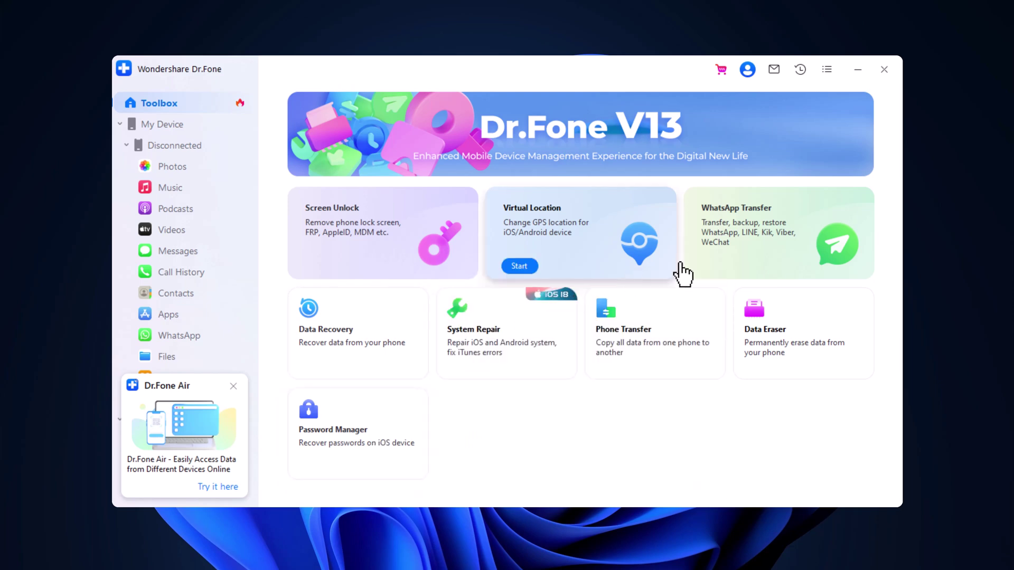
Step: In WhatsApp Transfer, browse the WhatsApp Business, LINE and Viber pages, then choose Transfer WhatsApp messages
{"action": "mouse_move", "coordinate": [752, 261]}
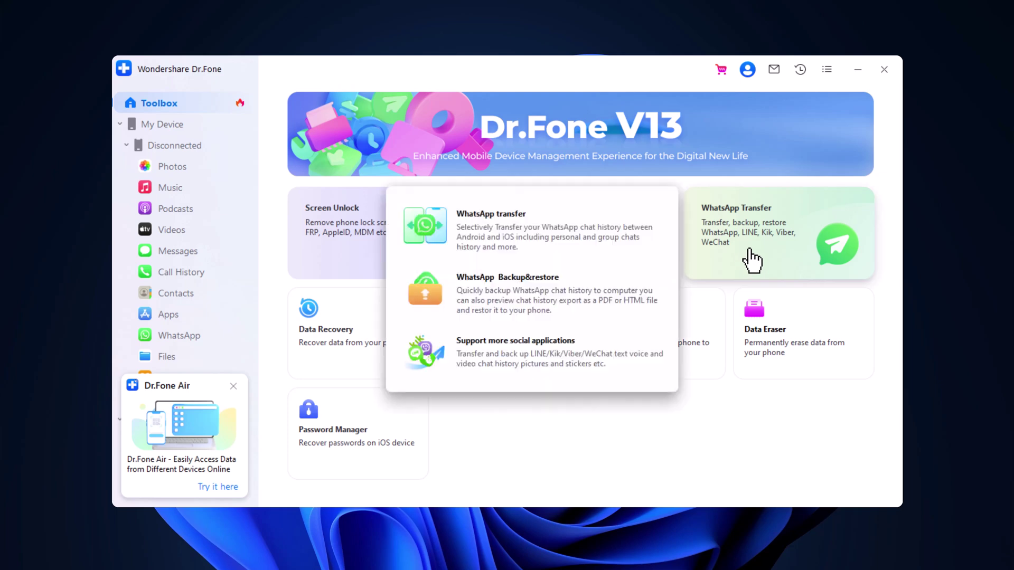
{"action": "left_click", "coordinate": [751, 261]}
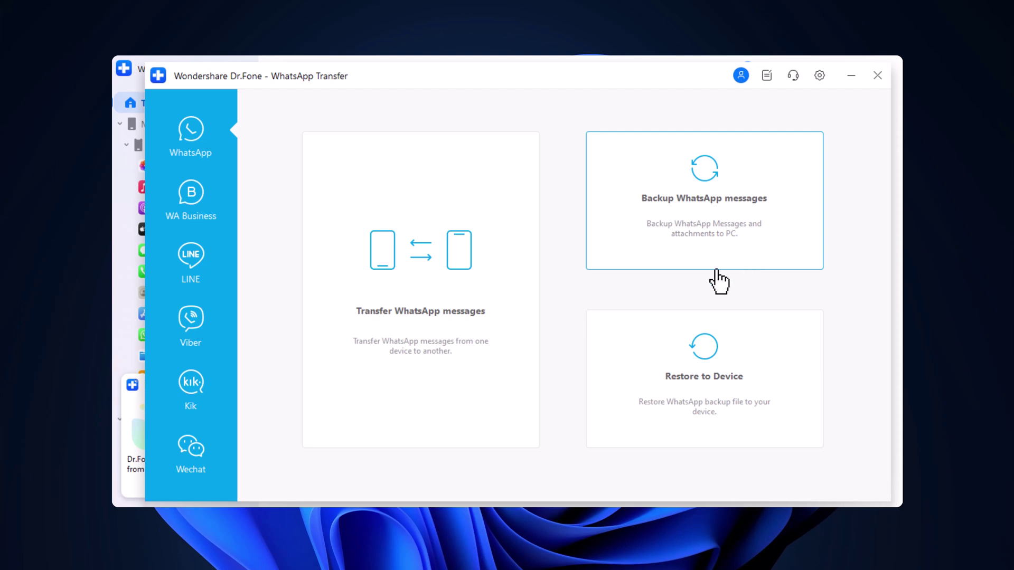
{"action": "left_click", "coordinate": [183, 186]}
{"action": "left_click", "coordinate": [182, 252]}
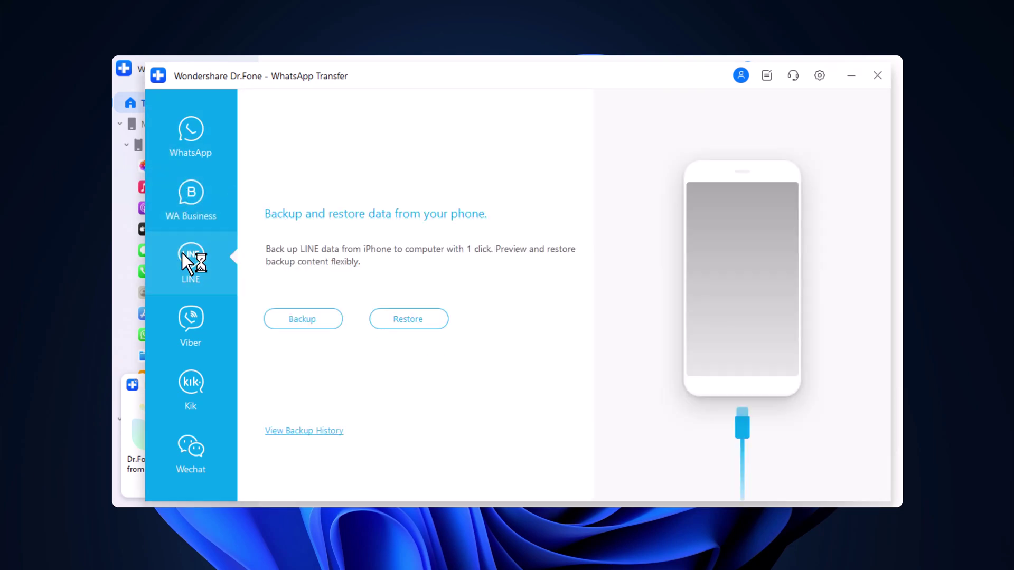
{"action": "left_click", "coordinate": [181, 326]}
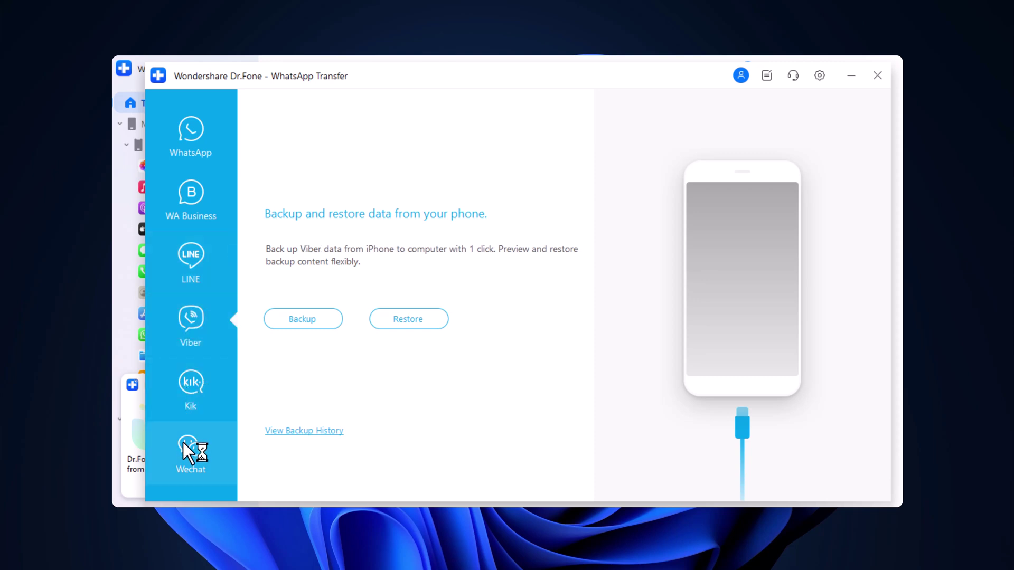
{"action": "left_click", "coordinate": [194, 131]}
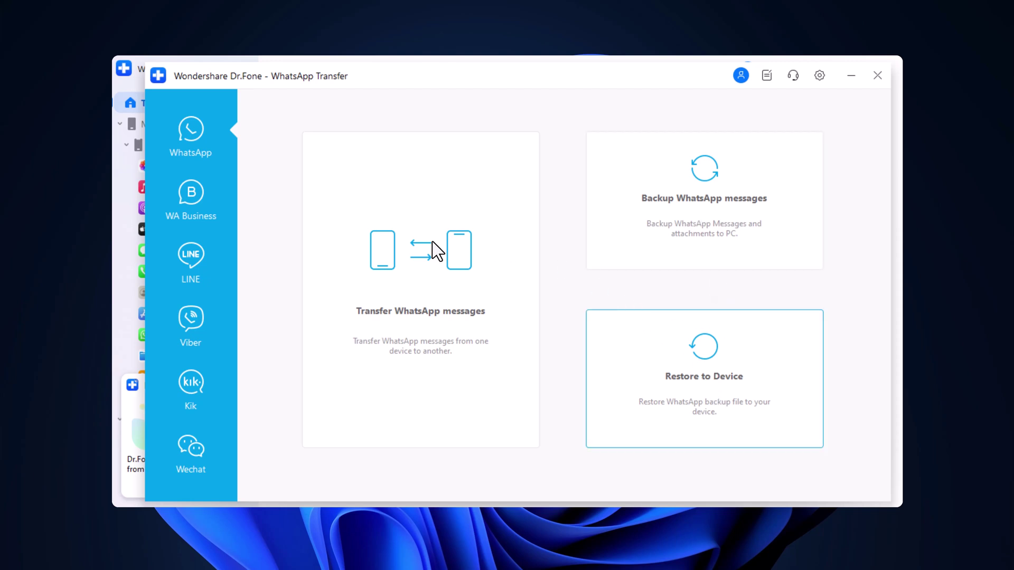
{"action": "left_click", "coordinate": [396, 236]}
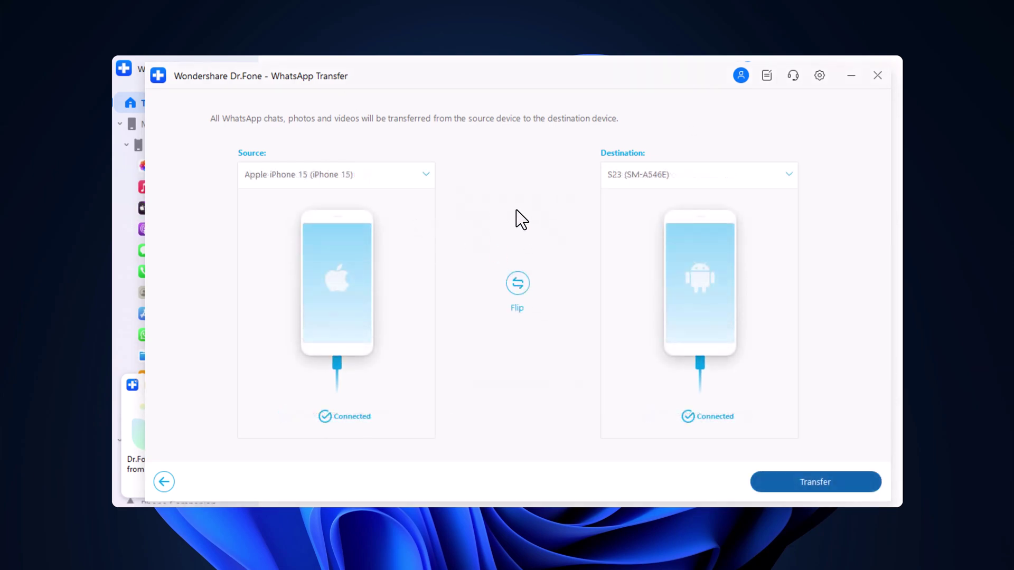
Step: Flip the phones back and forth, keeping iPhone 15 as source, then start transferring to the S23
{"action": "left_click", "coordinate": [524, 293]}
{"action": "left_click", "coordinate": [516, 290]}
{"action": "left_click", "coordinate": [517, 290]}
{"action": "left_click", "coordinate": [514, 285]}
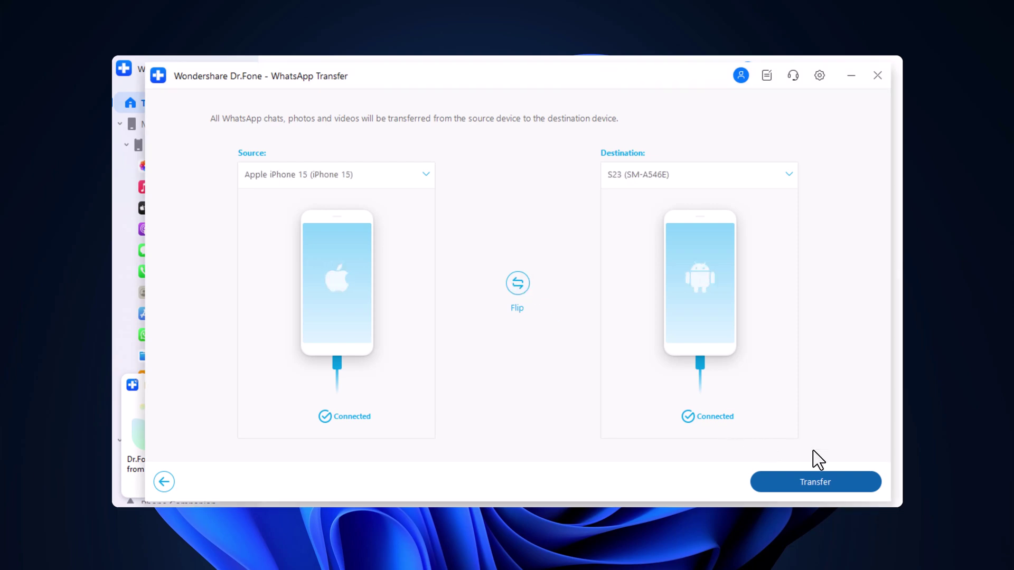
{"action": "left_click", "coordinate": [817, 484]}
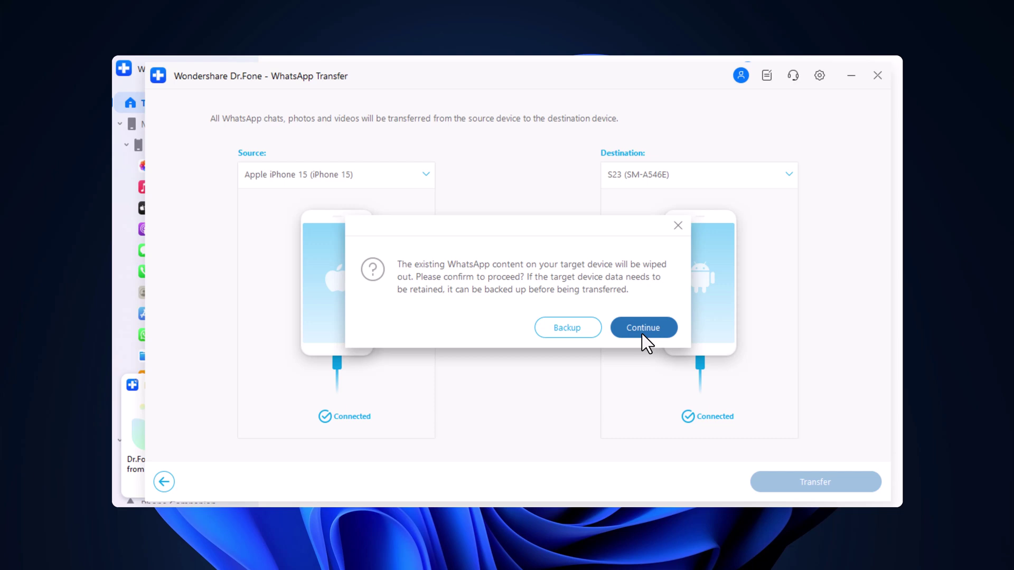
Step: Accept wiping the S23's WhatsApp data, clear the lock and encryption prompts, scan for the key, and confirm login
{"action": "left_click", "coordinate": [641, 334]}
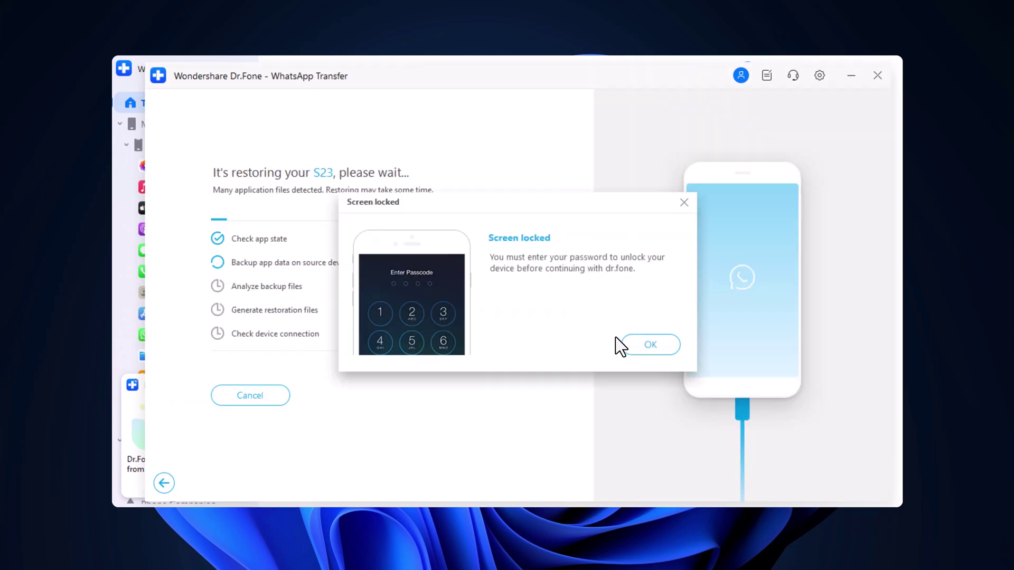
{"action": "left_click", "coordinate": [616, 337]}
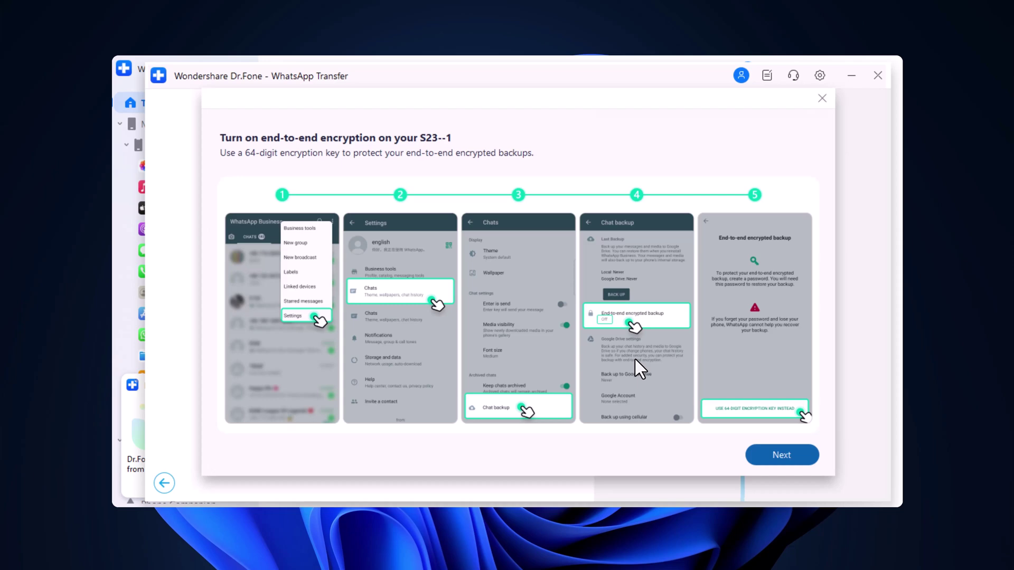
{"action": "left_click", "coordinate": [784, 456]}
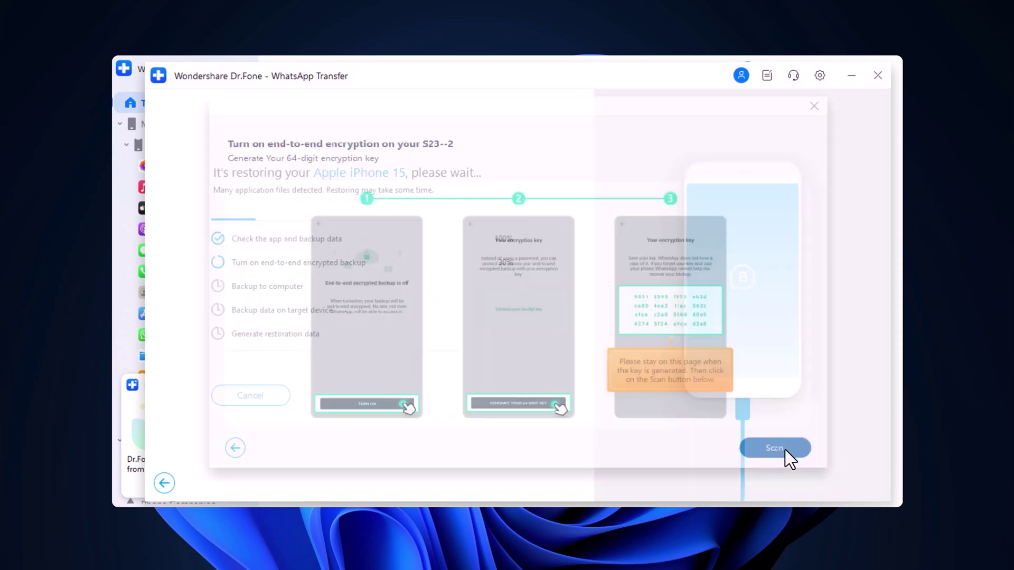
{"action": "left_click", "coordinate": [774, 454]}
{"action": "left_click", "coordinate": [778, 454]}
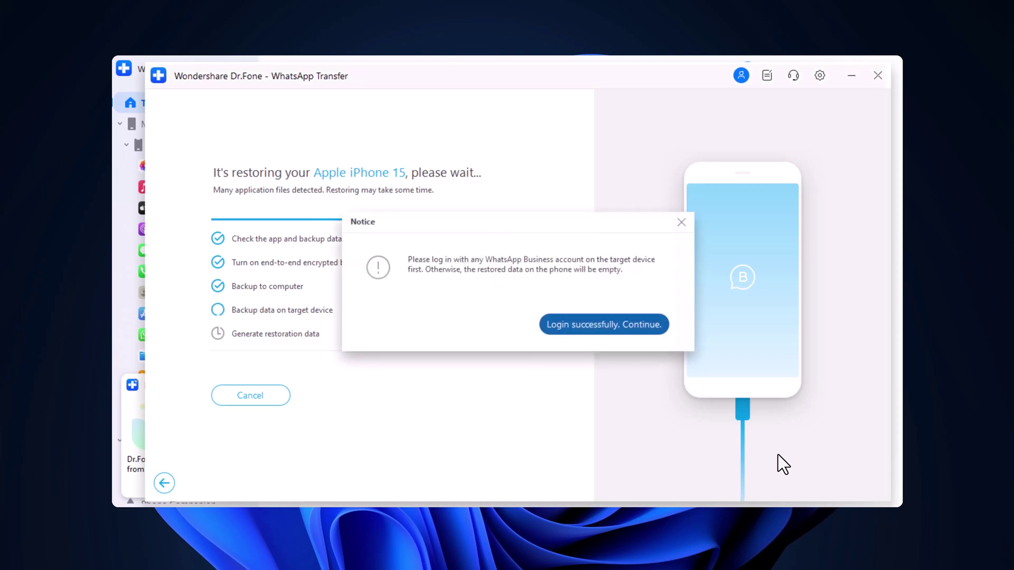
{"action": "left_click", "coordinate": [602, 324]}
Step: Dismiss the screen-locked notice so the iPhone 15 restore can finish at 100%
{"action": "left_click", "coordinate": [650, 345]}
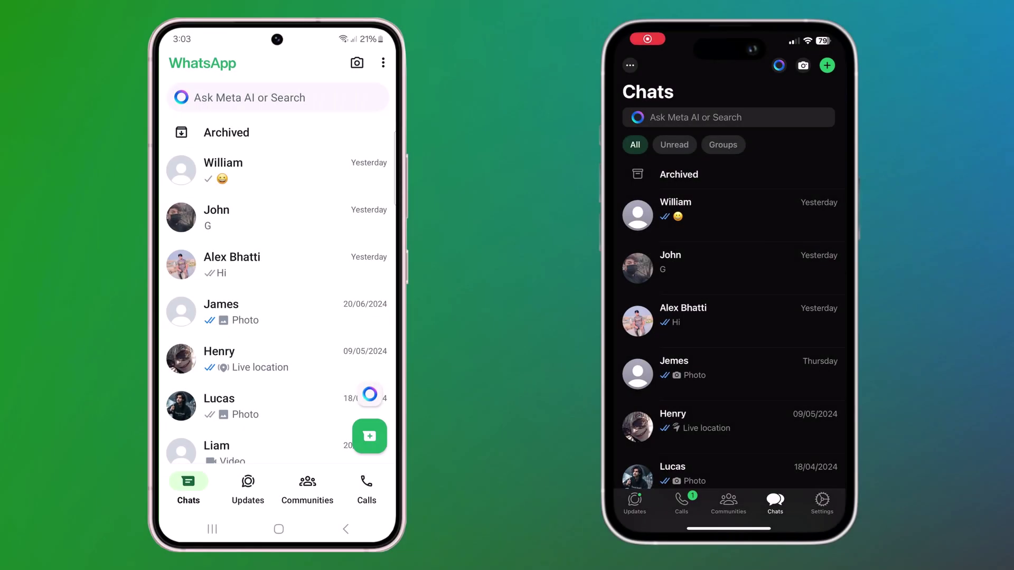
{"action": "scroll", "coordinate": [733, 317], "scroll_direction": "down", "scroll_amount": 2}
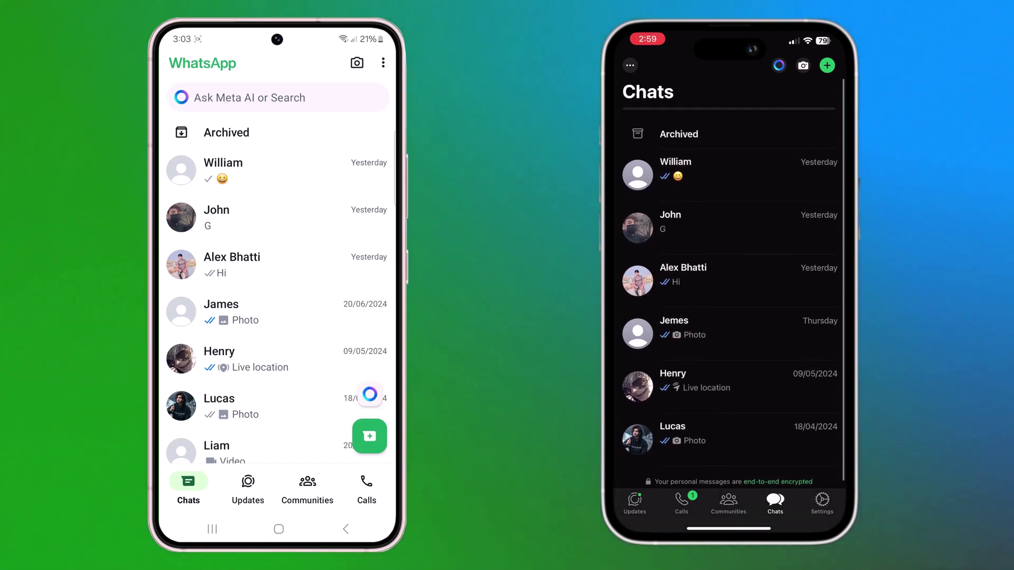
{"action": "scroll", "coordinate": [729, 305], "scroll_direction": "up", "scroll_amount": 2}
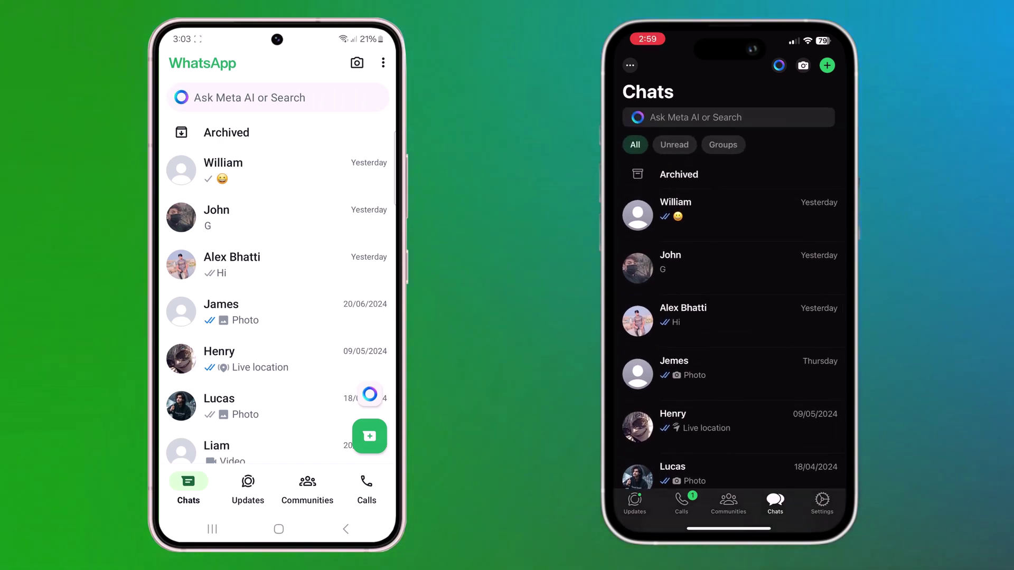
{"action": "left_click", "coordinate": [728, 422]}
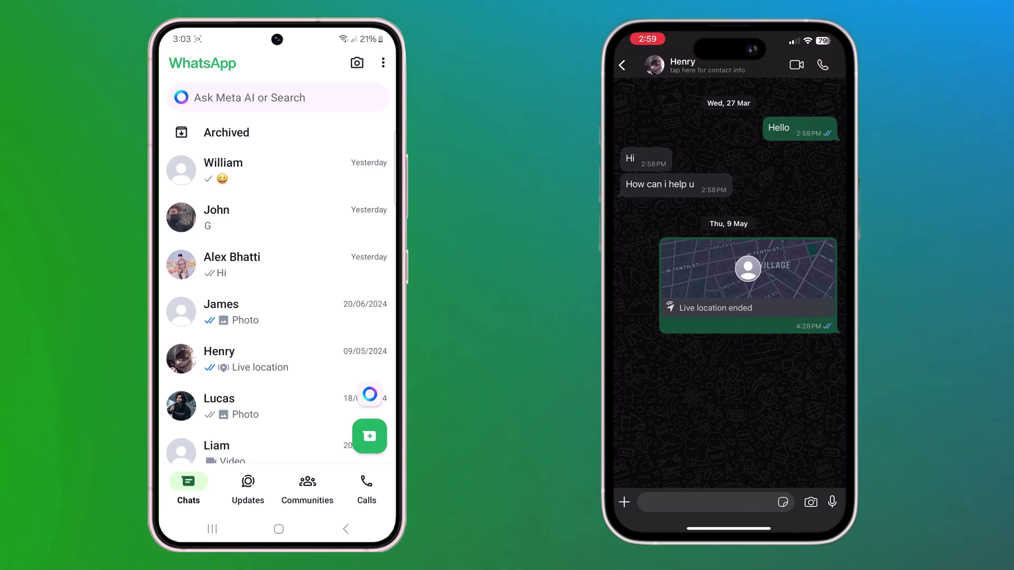
{"action": "left_click", "coordinate": [622, 65]}
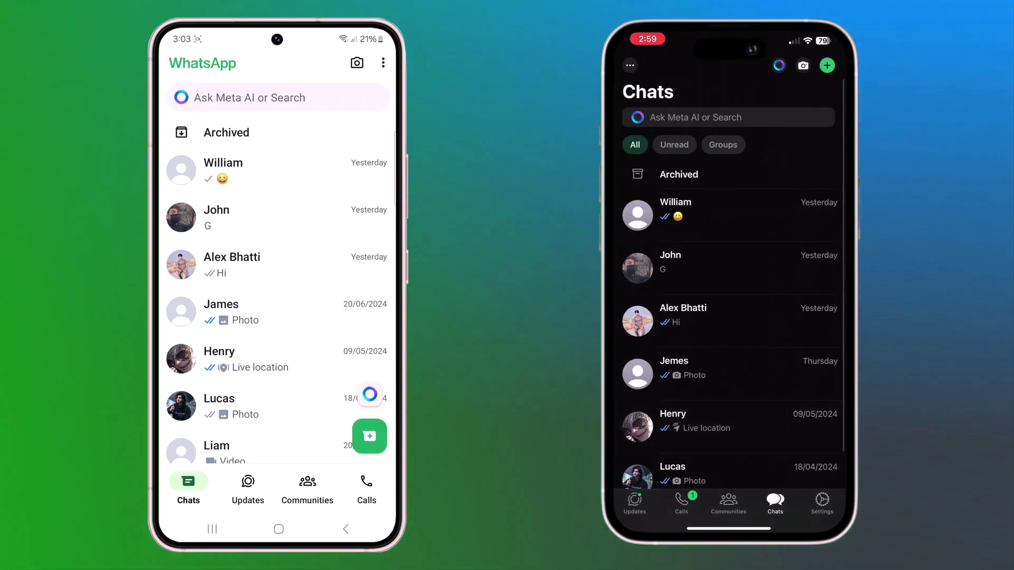
{"action": "scroll", "coordinate": [732, 284], "scroll_direction": "down", "scroll_amount": 1}
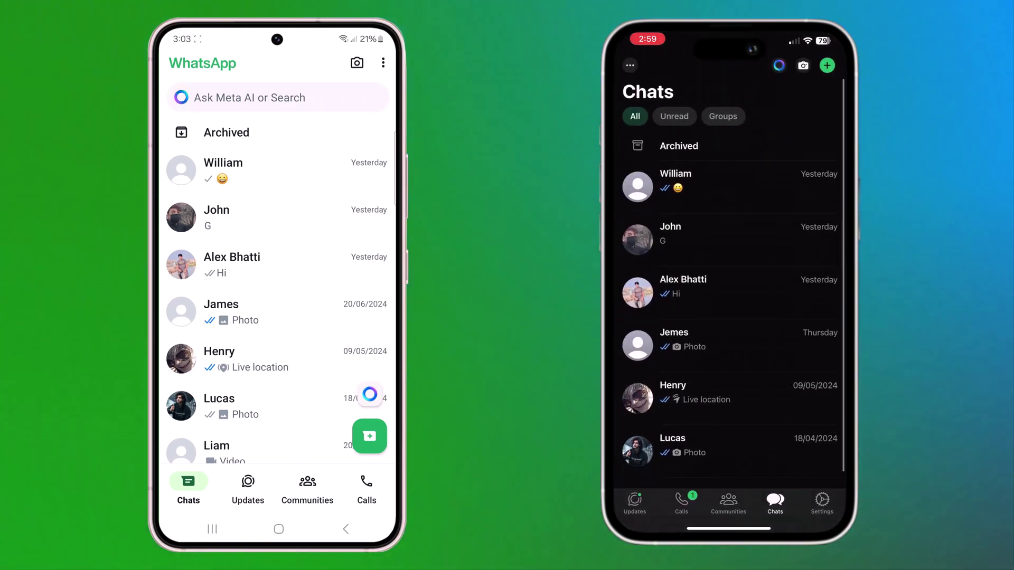
{"action": "left_click", "coordinate": [729, 451]}
{"action": "left_click", "coordinate": [622, 65]}
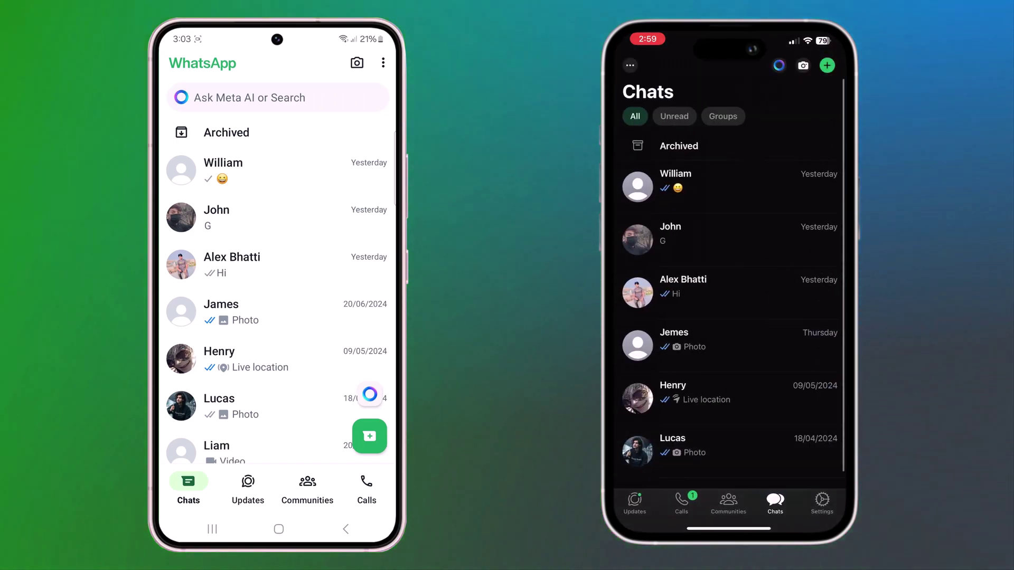